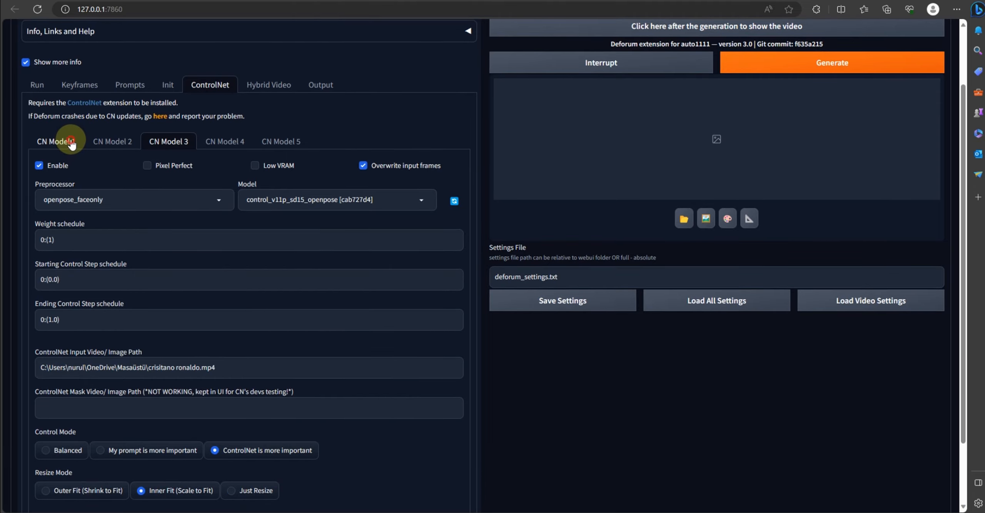
Check the ControlNet input video path in each of the three ControlNet model tabs
{"action": "left_click", "coordinate": [58, 141]}
{"action": "left_click_drag", "start_coordinate": [230, 359], "coordinate": [38, 359]}
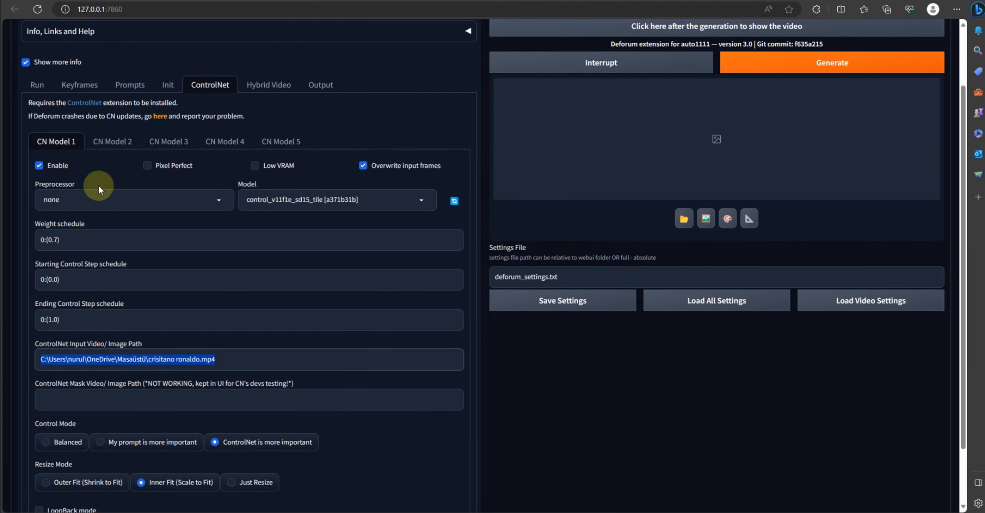
{"action": "left_click", "coordinate": [112, 139]}
{"action": "left_click_drag", "start_coordinate": [231, 359], "coordinate": [30, 353]}
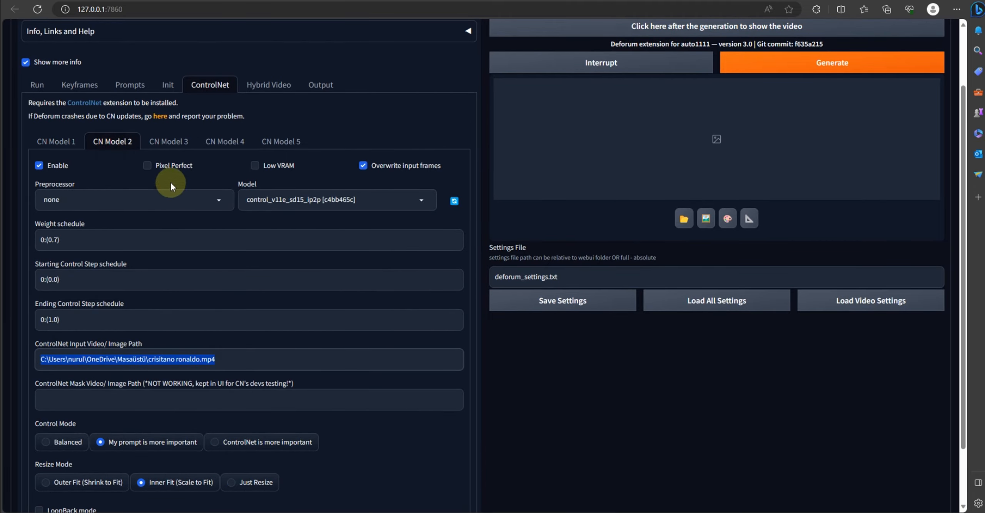
{"action": "left_click", "coordinate": [169, 142]}
{"action": "left_click_drag", "start_coordinate": [237, 368], "coordinate": [18, 363]}
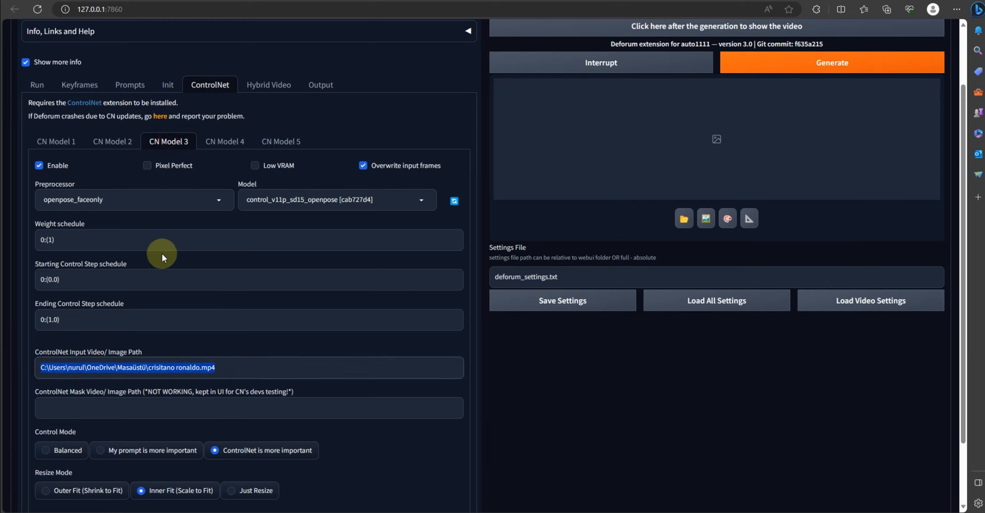
{"action": "left_click", "coordinate": [68, 141]}
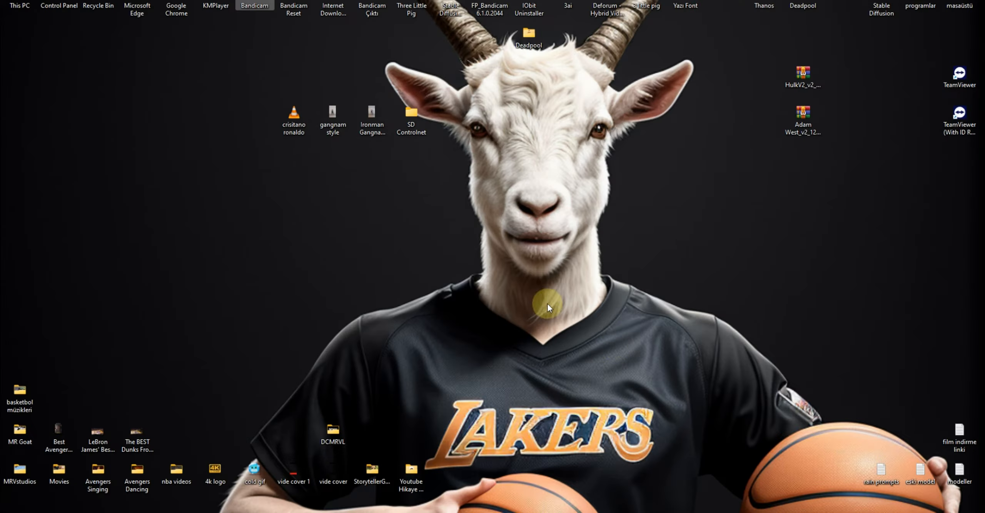
Play the gangnam style video from the desktop to preview the source clip
{"action": "double_click", "coordinate": [331, 113]}
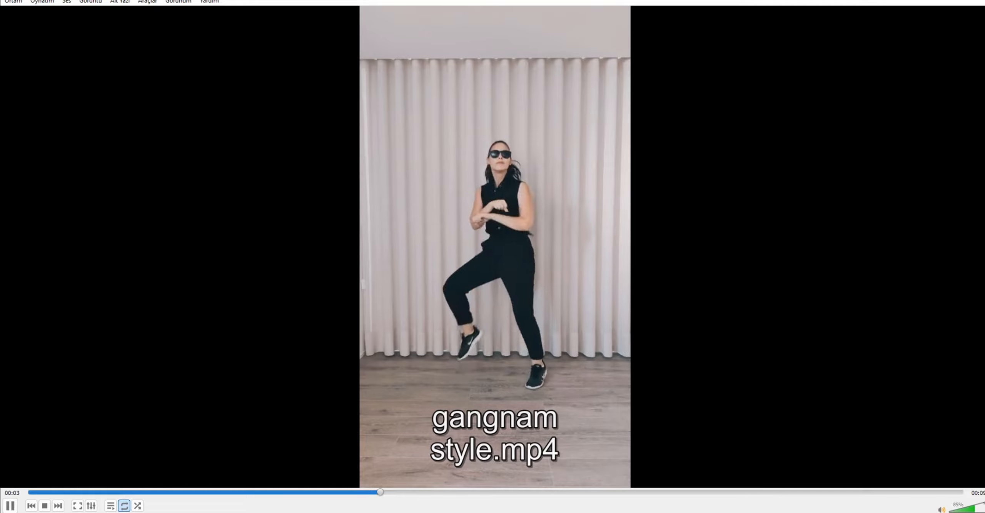
{"action": "left_click_drag", "start_coordinate": [969, 510], "coordinate": [947, 511]}
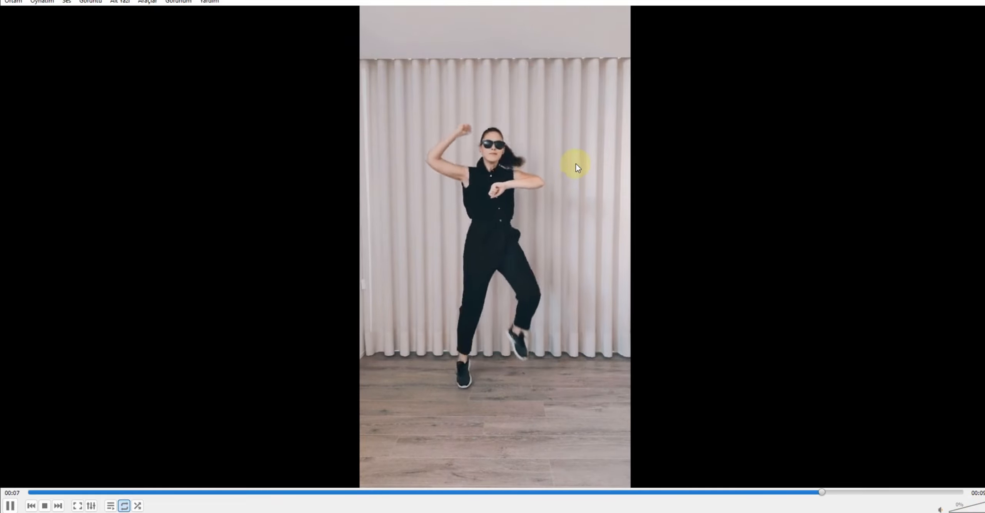
{"action": "left_click", "coordinate": [920, 8]}
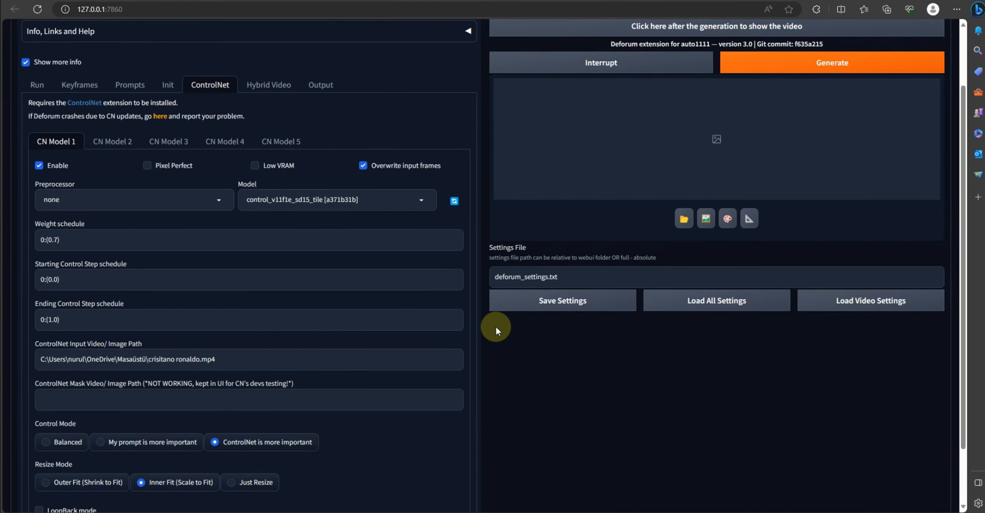
Try to generate the Deforum animation and inspect the console log
{"action": "scroll", "coordinate": [387, 215], "scroll_direction": "up", "scroll_amount": 2}
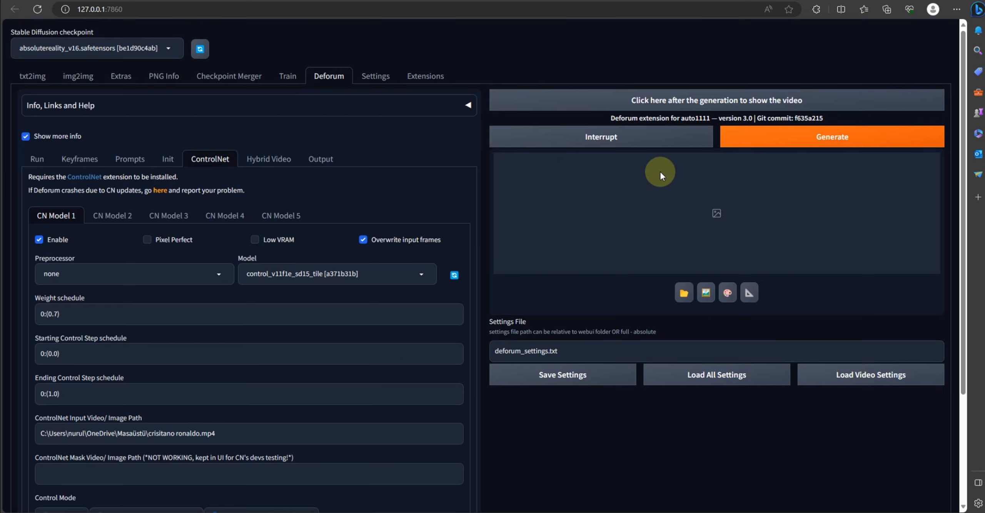
{"action": "left_click", "coordinate": [808, 133]}
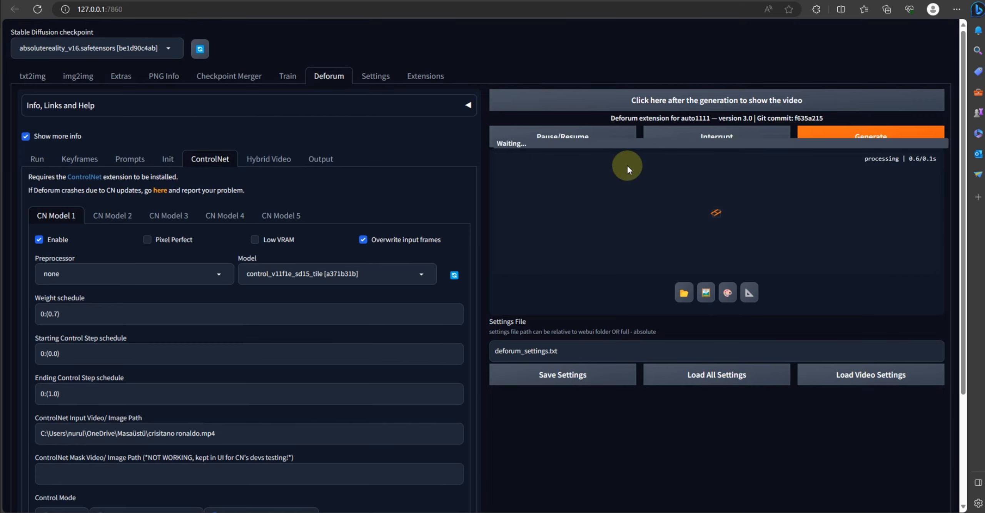
{"action": "left_click", "coordinate": [585, 512]}
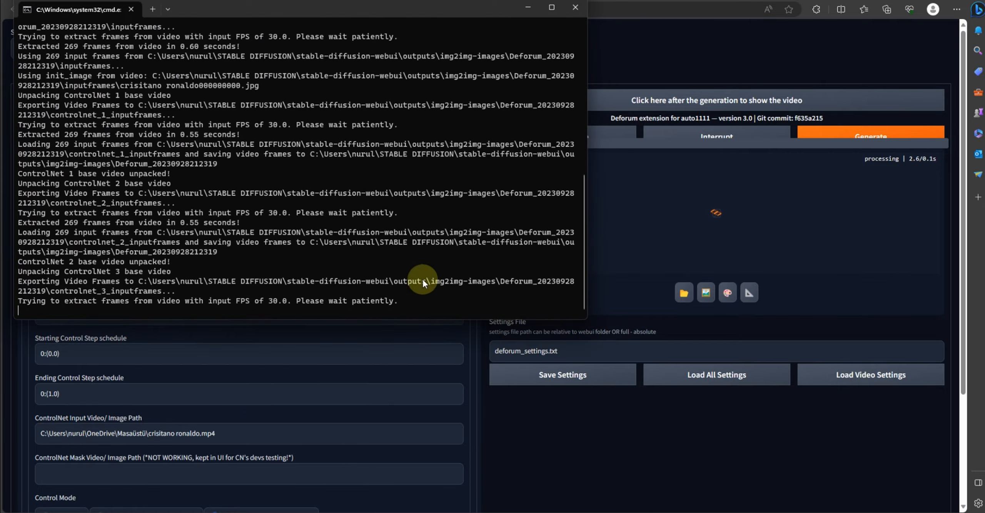
{"action": "left_click_drag", "start_coordinate": [333, 14], "coordinate": [288, 108]}
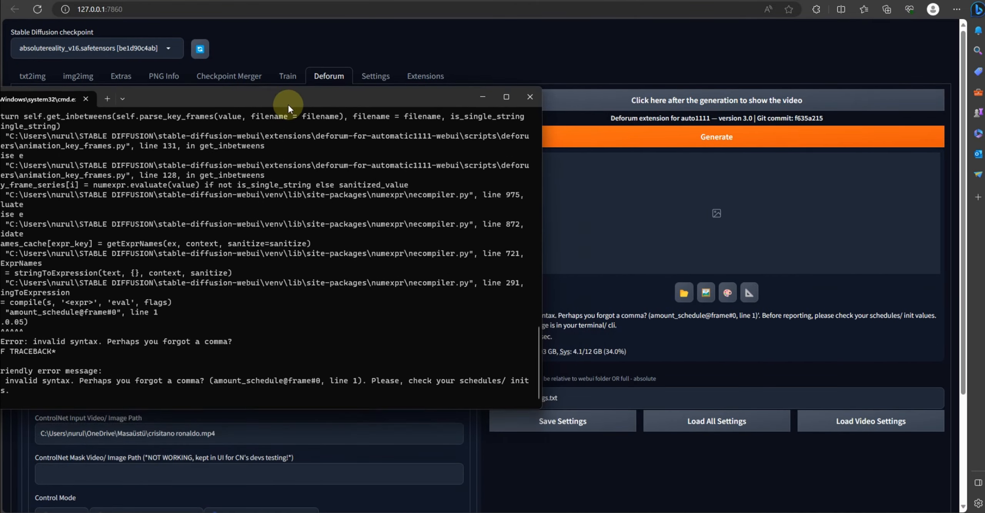
{"action": "left_click", "coordinate": [480, 98]}
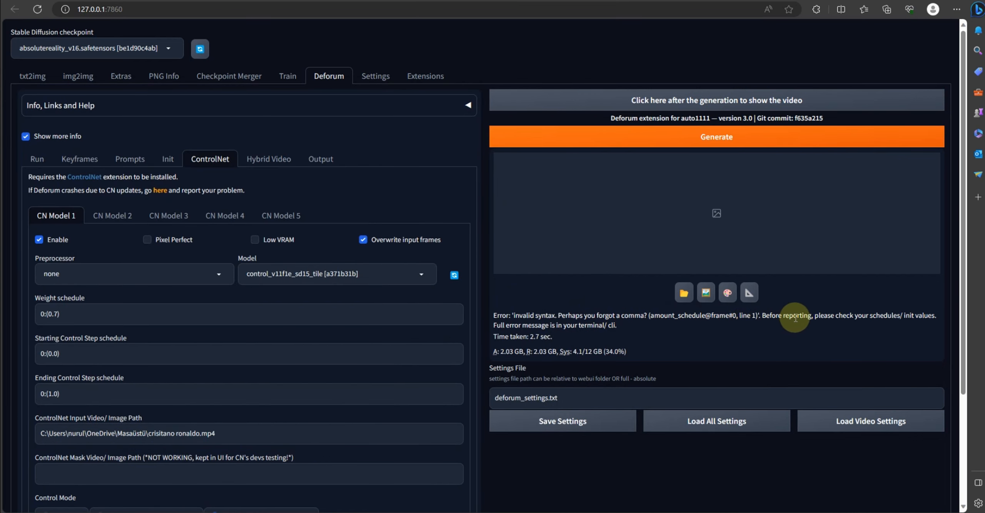
Set the Anti Blur amount schedule in Keyframes to 0: (0.05)
{"action": "left_click", "coordinate": [37, 159]}
{"action": "left_click", "coordinate": [80, 159]}
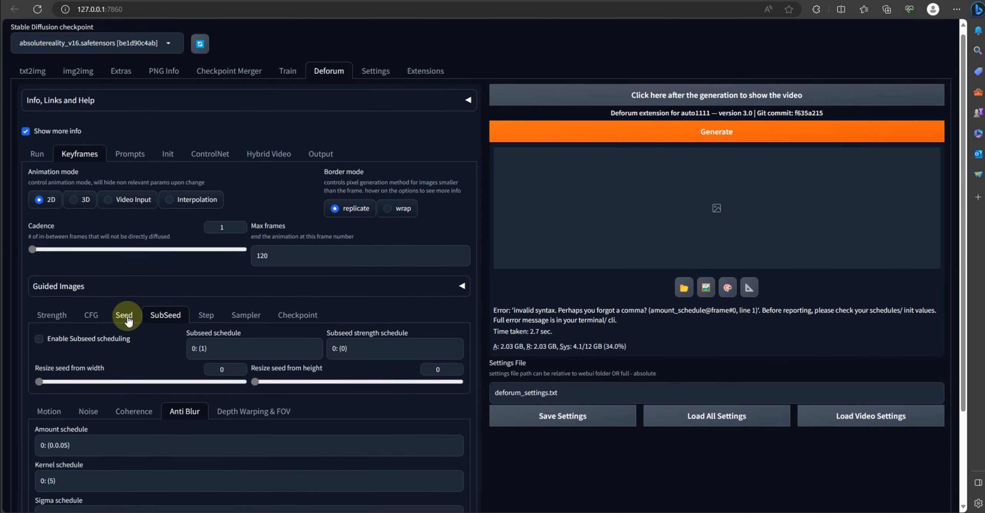
{"action": "scroll", "coordinate": [127, 315], "scroll_direction": "down", "scroll_amount": 2}
{"action": "left_click", "coordinate": [69, 375]}
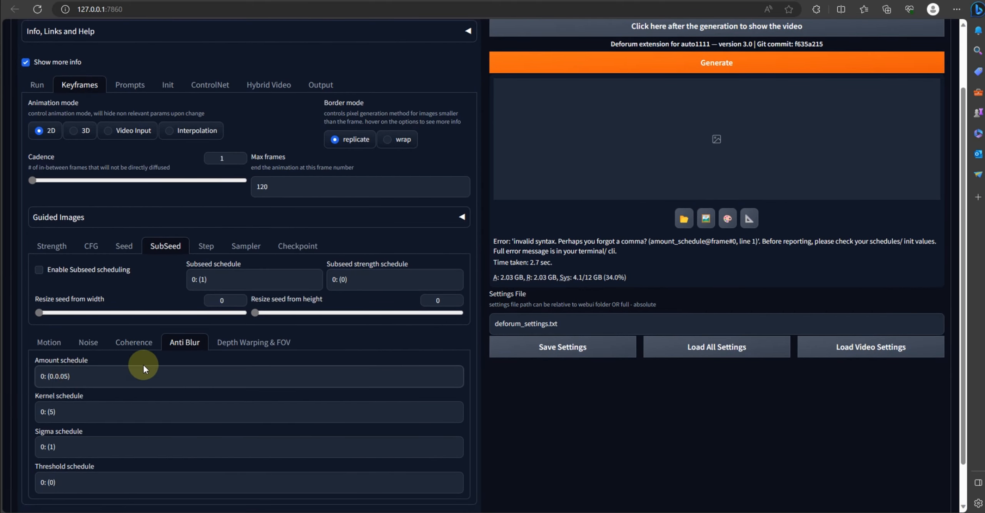
{"action": "key", "text": "BackSpace"}
{"action": "key", "text": "BackSpace"}
{"action": "key", "text": "BackSpace"}
{"action": "type", "text": "5"}
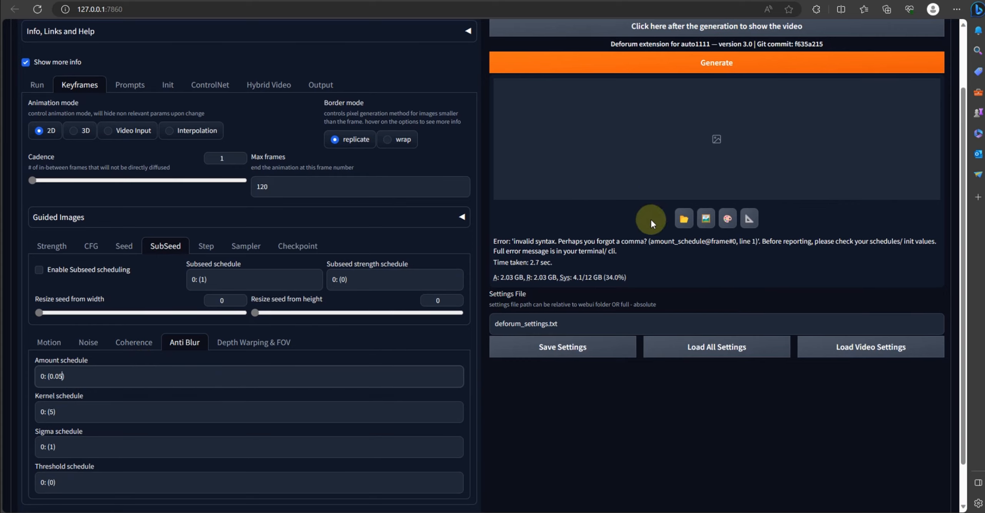
Generate the Deforum animation again and bring up the console window to follow its progress
{"action": "left_click_drag", "start_coordinate": [557, 242], "coordinate": [647, 242]}
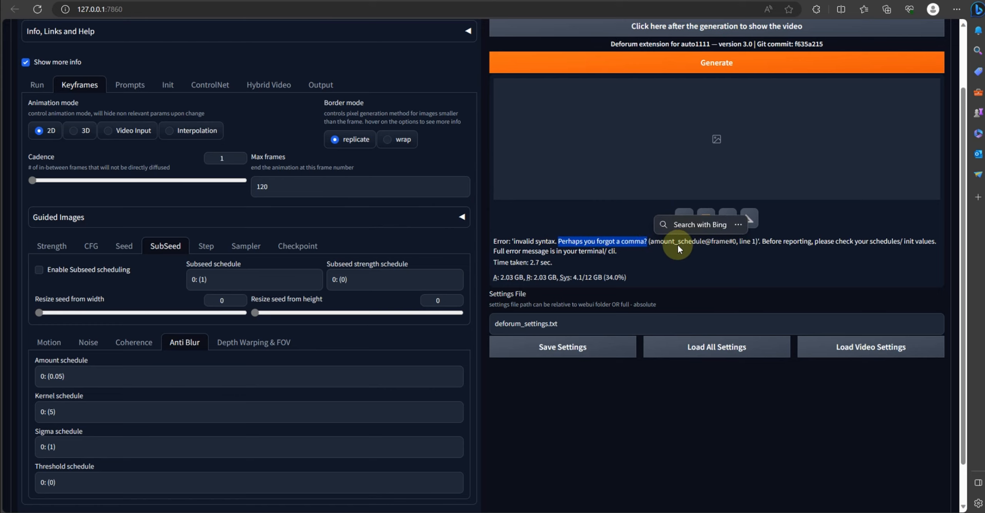
{"action": "scroll", "coordinate": [562, 225], "scroll_direction": "up", "scroll_amount": 3}
{"action": "left_click", "coordinate": [724, 137]}
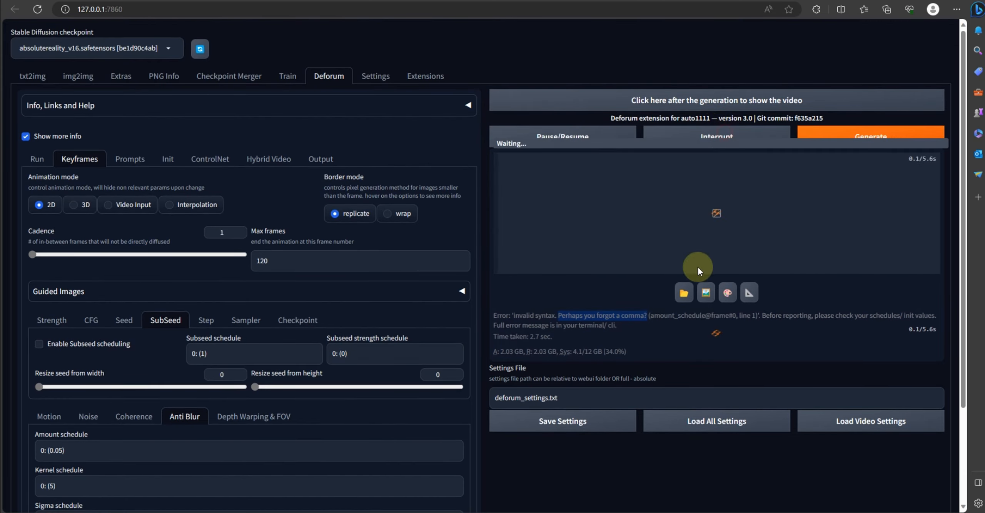
{"action": "left_click", "coordinate": [592, 512]}
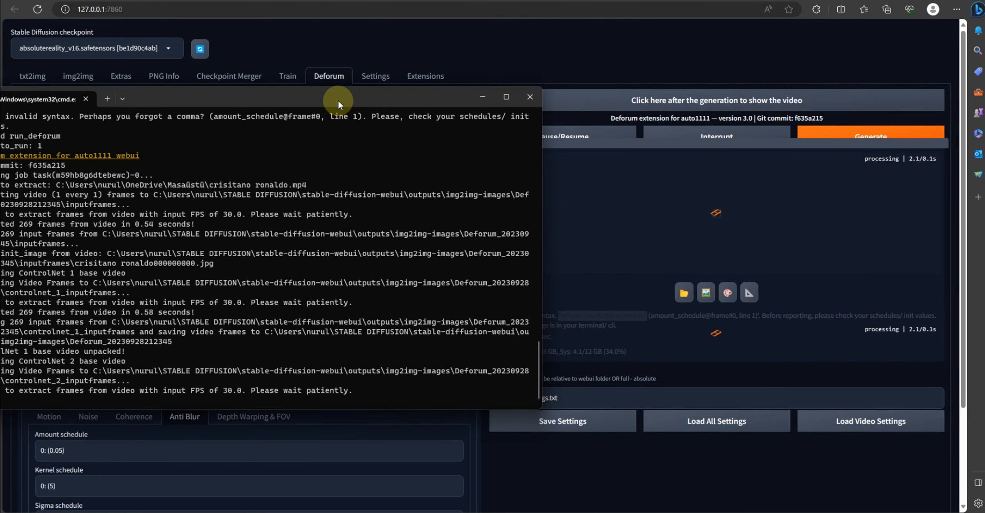
{"action": "left_click_drag", "start_coordinate": [337, 99], "coordinate": [410, 65]}
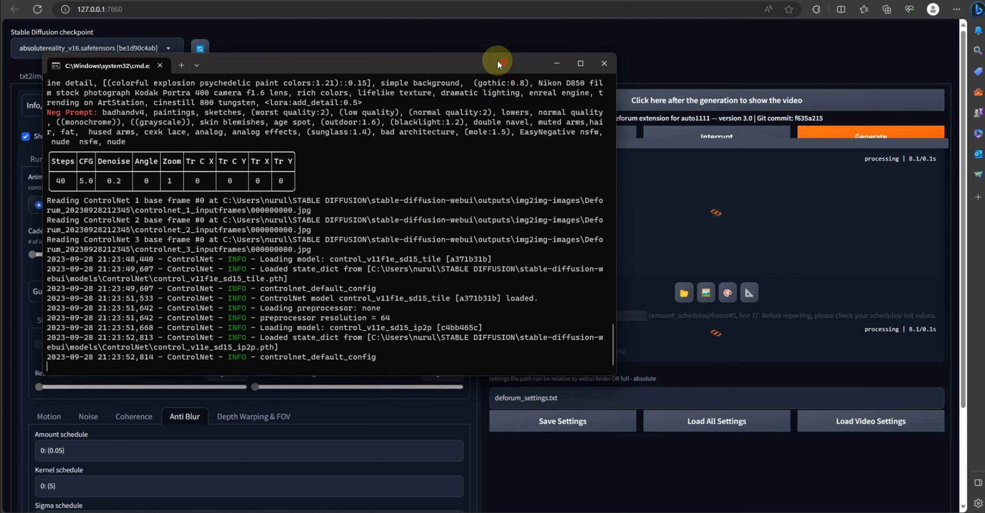
{"action": "left_click_drag", "start_coordinate": [497, 61], "coordinate": [427, 69]}
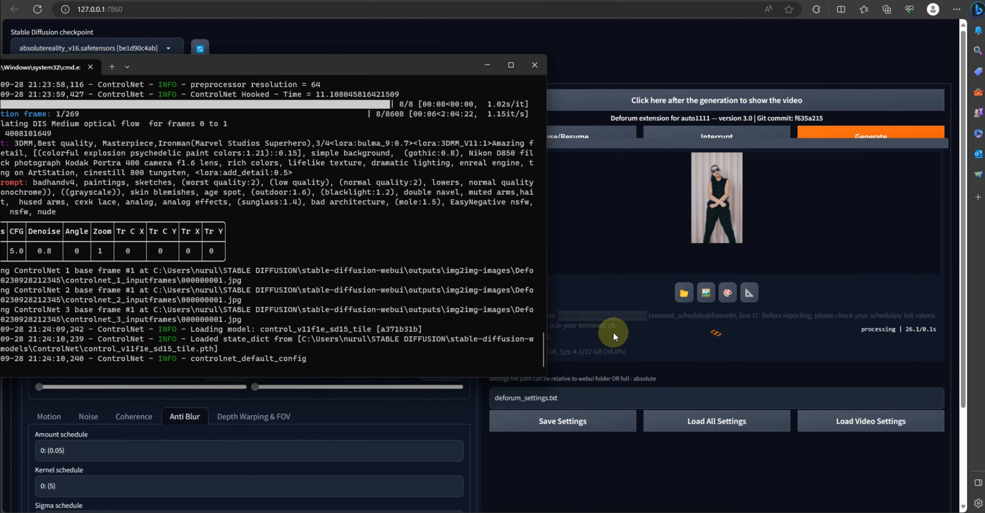
Open the newest Deforum output folder and view the first generated frame
{"action": "left_click", "coordinate": [684, 291]}
{"action": "mouse_move", "coordinate": [461, 512]}
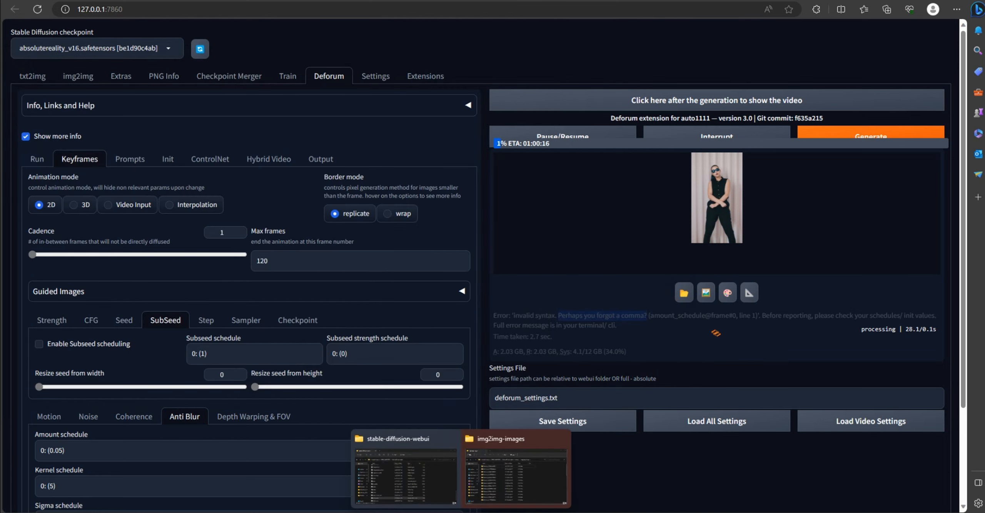
{"action": "left_click", "coordinate": [505, 475]}
{"action": "scroll", "coordinate": [478, 423], "scroll_direction": "down", "scroll_amount": 5}
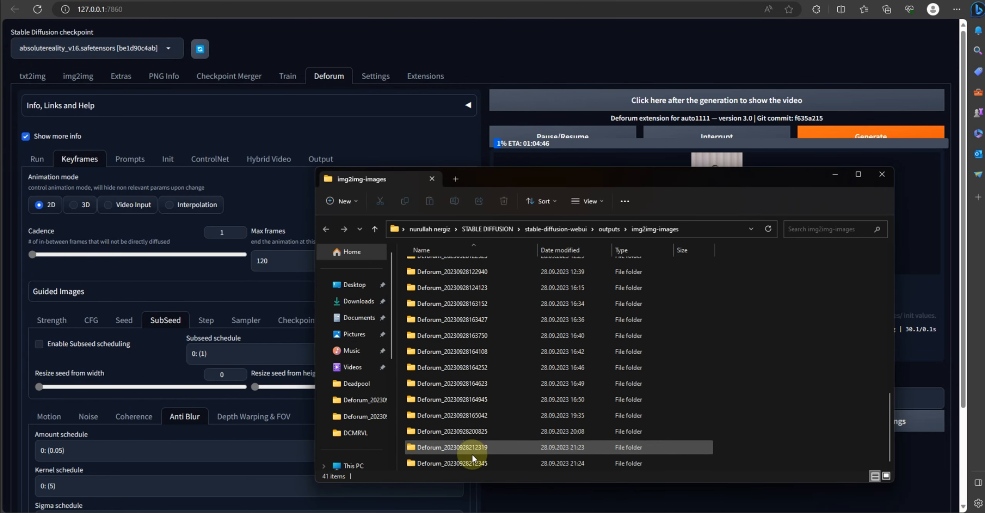
{"action": "double_click", "coordinate": [469, 463]}
{"action": "left_click", "coordinate": [461, 347]}
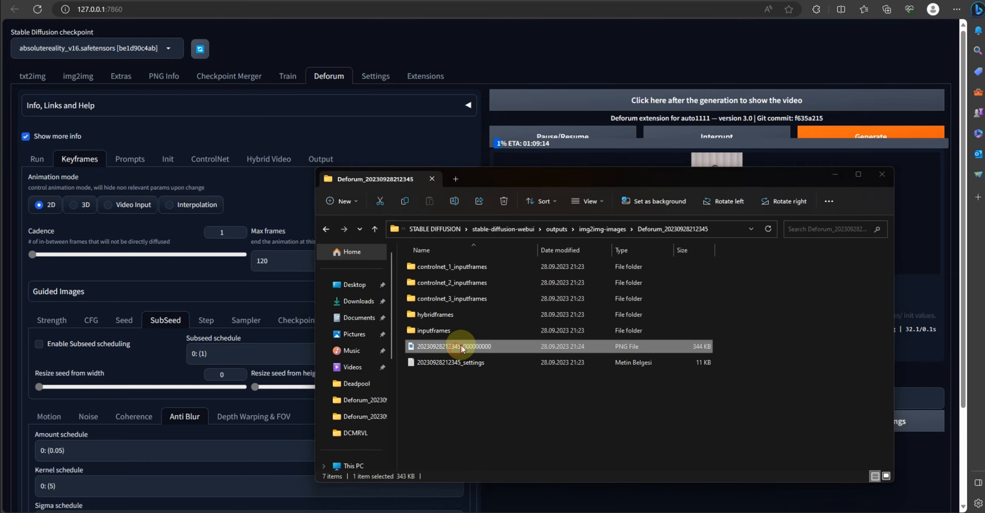
{"action": "double_click", "coordinate": [461, 347]}
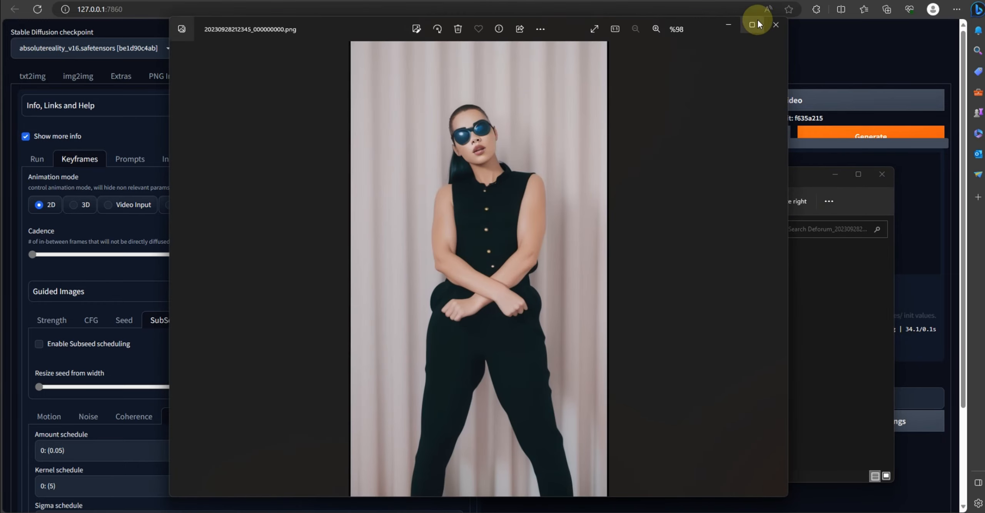
{"action": "left_click", "coordinate": [775, 25]}
Rearrange the console and explorer windows and open the second generated frame
{"action": "left_click_drag", "start_coordinate": [780, 181], "coordinate": [660, 147]}
{"action": "left_click", "coordinate": [642, 512]}
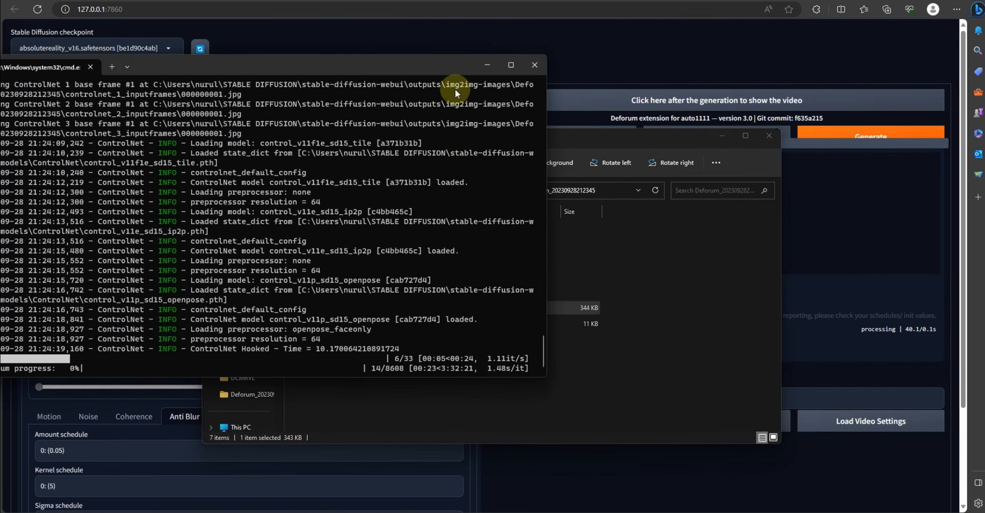
{"action": "left_click_drag", "start_coordinate": [418, 65], "coordinate": [493, 63]}
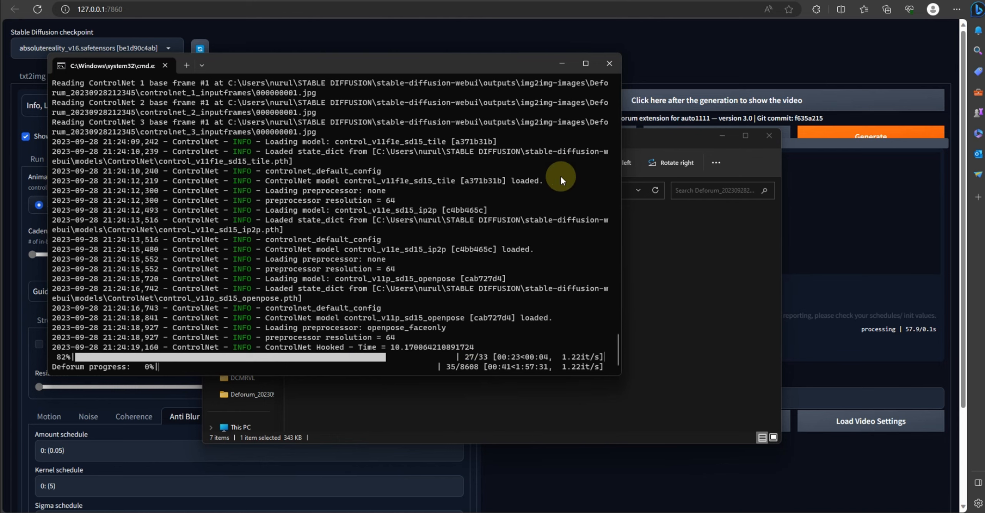
{"action": "left_click", "coordinate": [645, 137]}
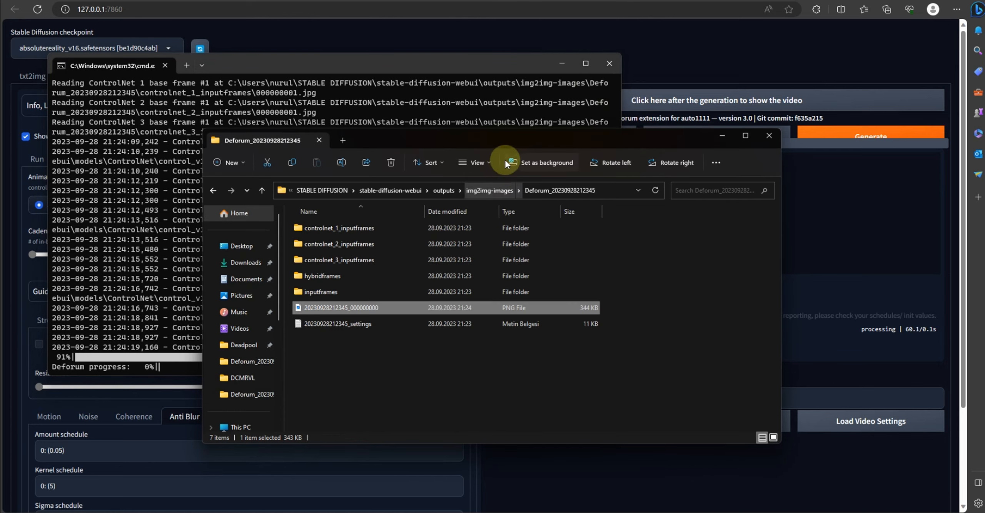
{"action": "left_click_drag", "start_coordinate": [505, 143], "coordinate": [671, 141]}
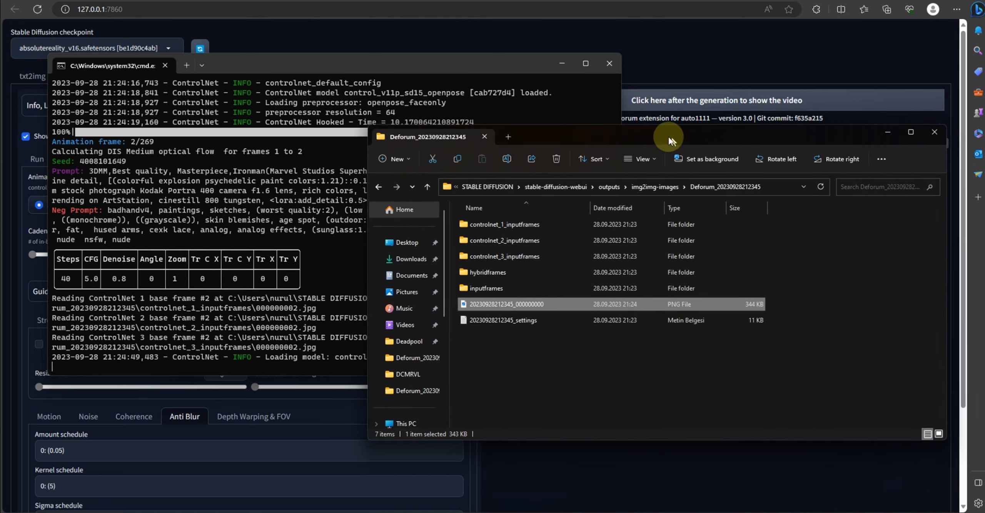
{"action": "double_click", "coordinate": [473, 313]}
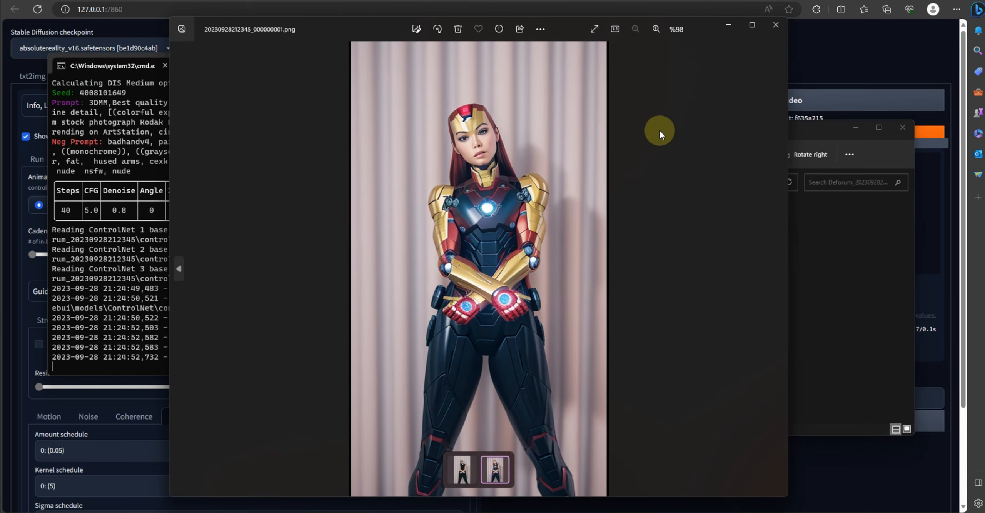
{"action": "left_click", "coordinate": [777, 25]}
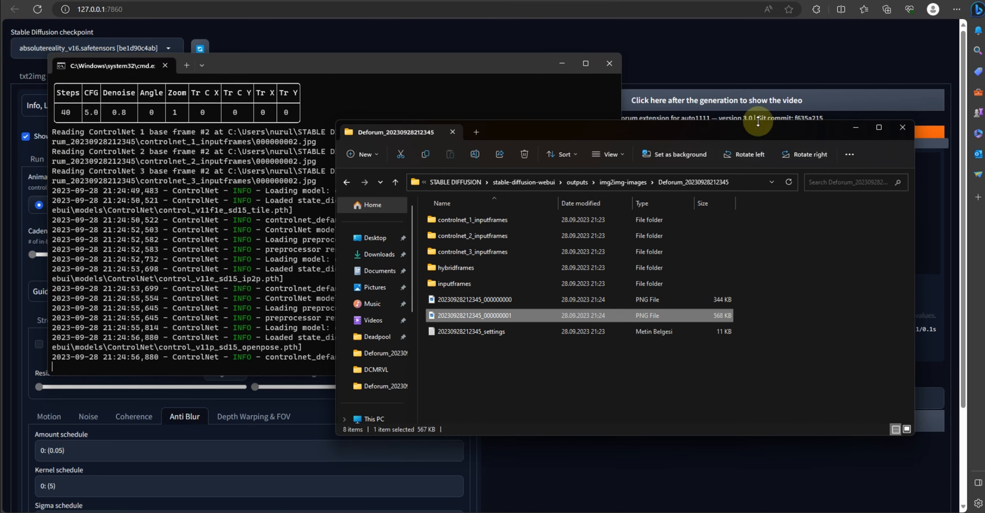
Open the third generated frame and zoom in to inspect it
{"action": "left_click", "coordinate": [854, 127]}
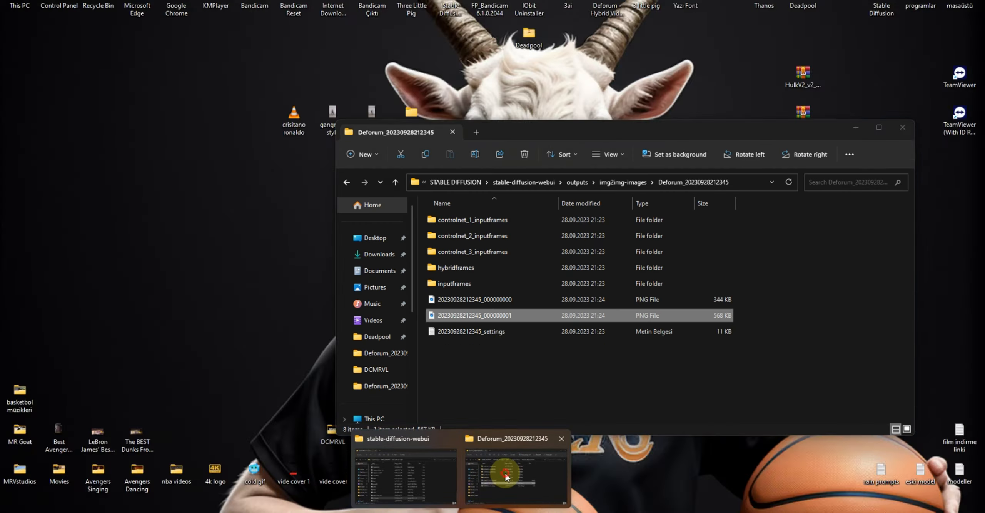
{"action": "left_click", "coordinate": [505, 471]}
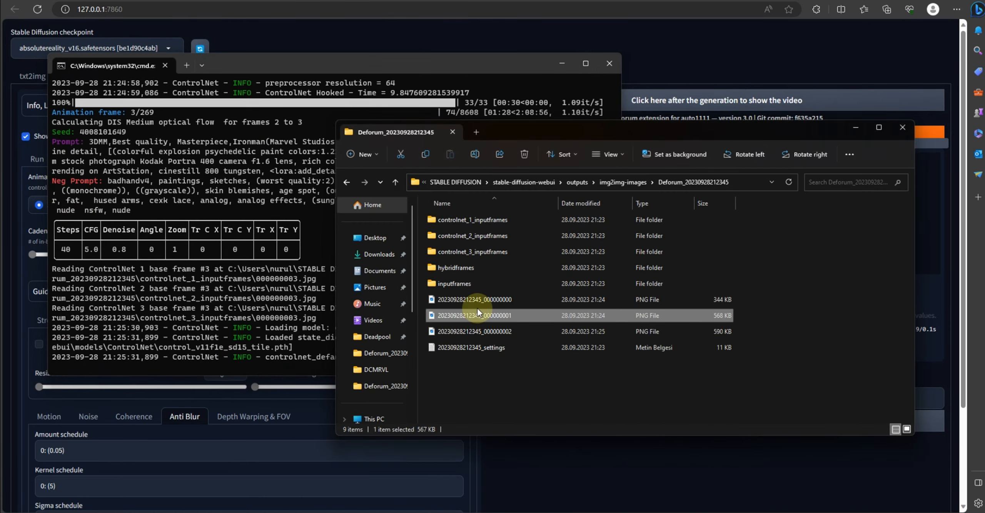
{"action": "double_click", "coordinate": [478, 331]}
{"action": "scroll", "coordinate": [498, 192], "scroll_direction": "up", "scroll_amount": 5}
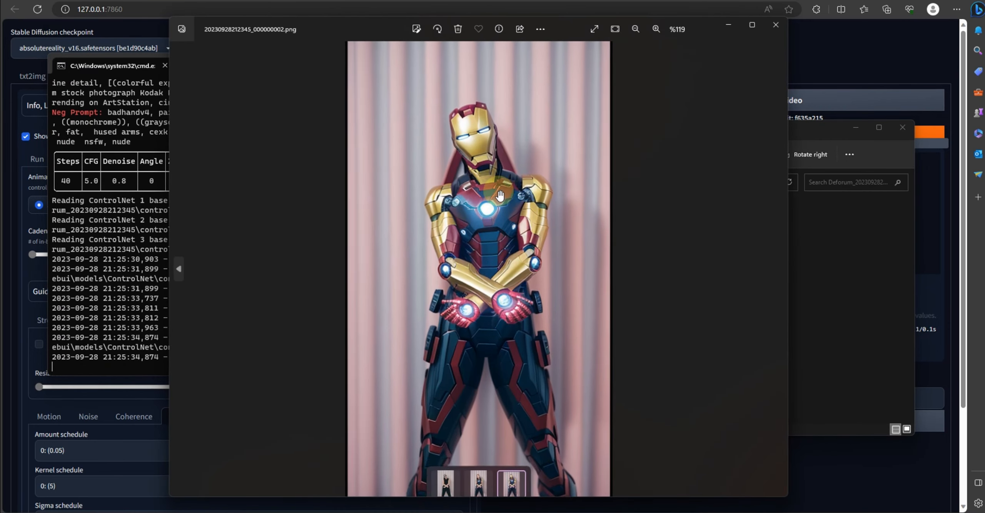
{"action": "scroll", "coordinate": [498, 190], "scroll_direction": "down", "scroll_amount": 5}
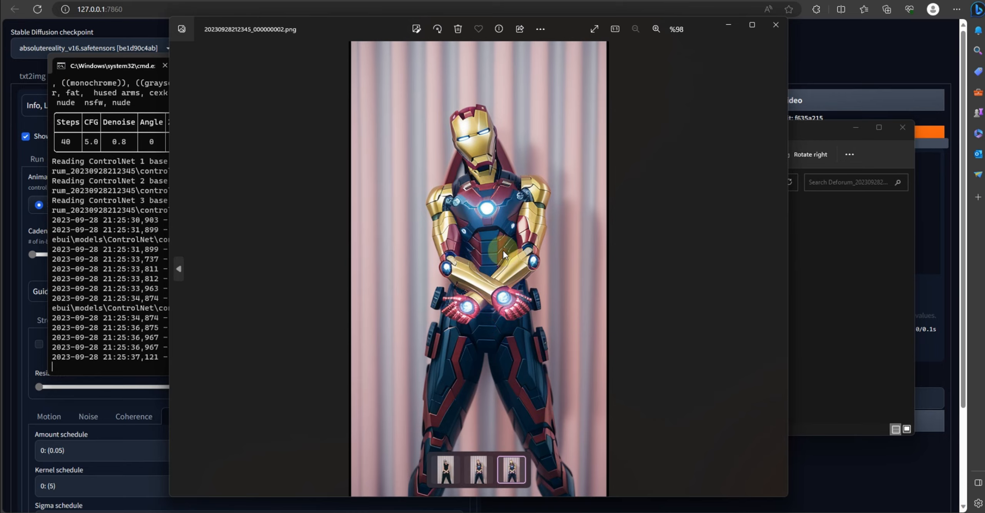
{"action": "left_click", "coordinate": [776, 27]}
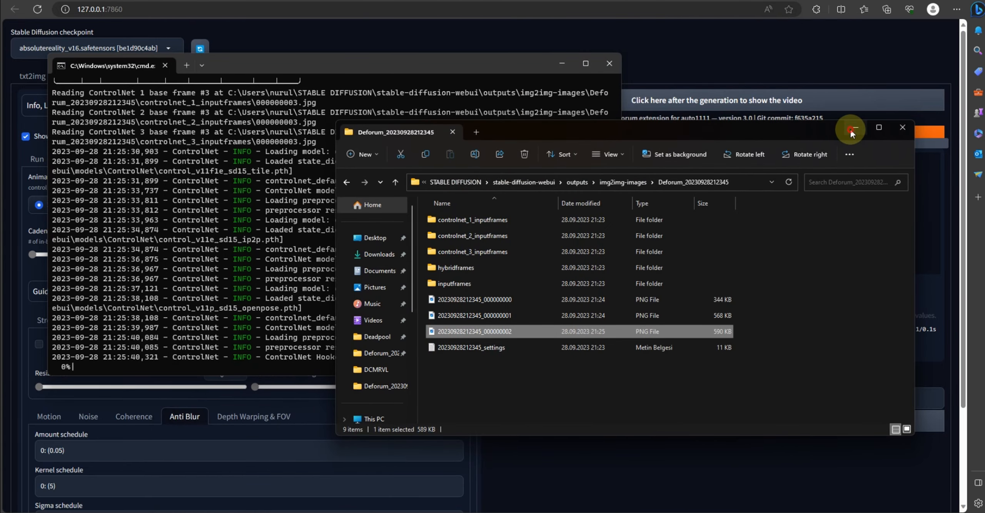
Close the file explorer window and minimize the console to return to the WebUI
{"action": "left_click", "coordinate": [852, 129]}
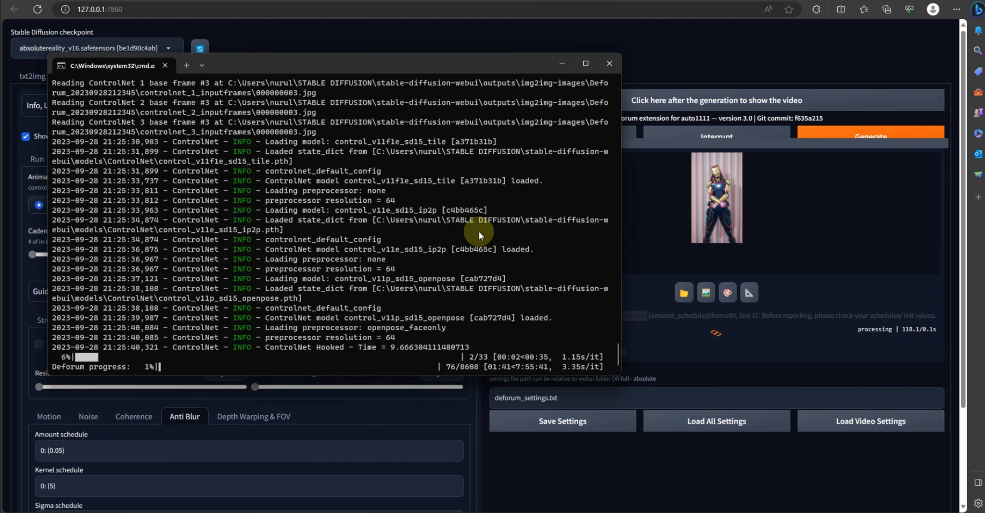
{"action": "left_click", "coordinate": [559, 66]}
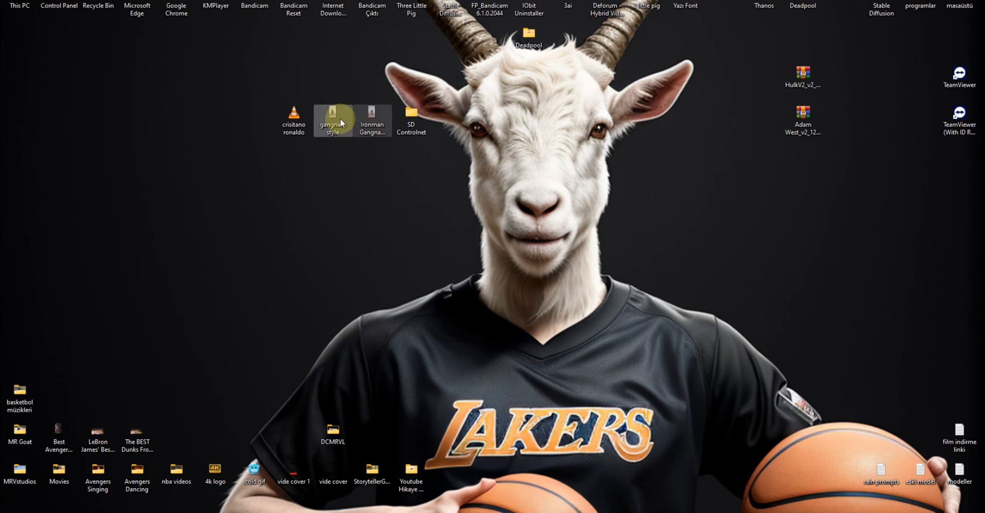
{"action": "double_click", "coordinate": [371, 112]}
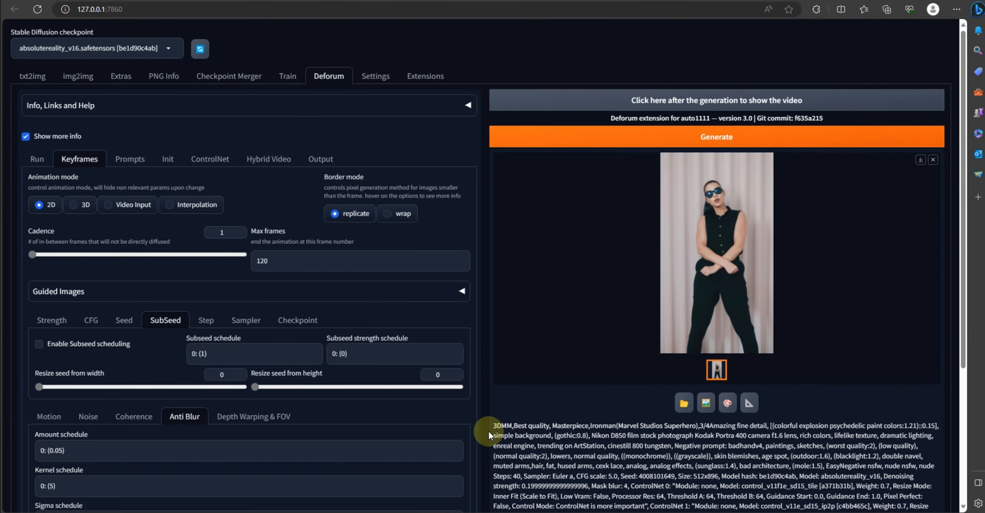
Review the Deforum settings across the ControlNet, Hybrid Video, Prompts, Keyframes and Run tabs
{"action": "left_click", "coordinate": [210, 160]}
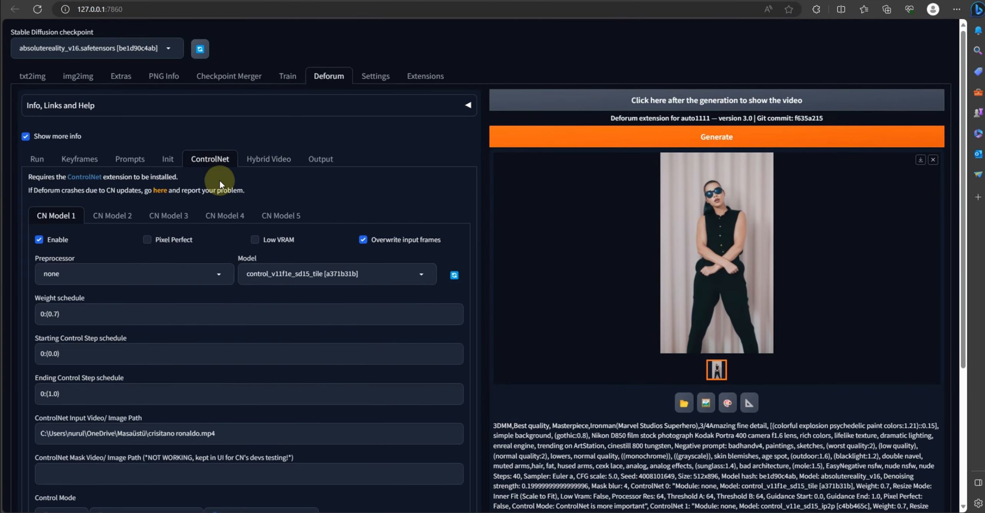
{"action": "left_click", "coordinate": [269, 160]}
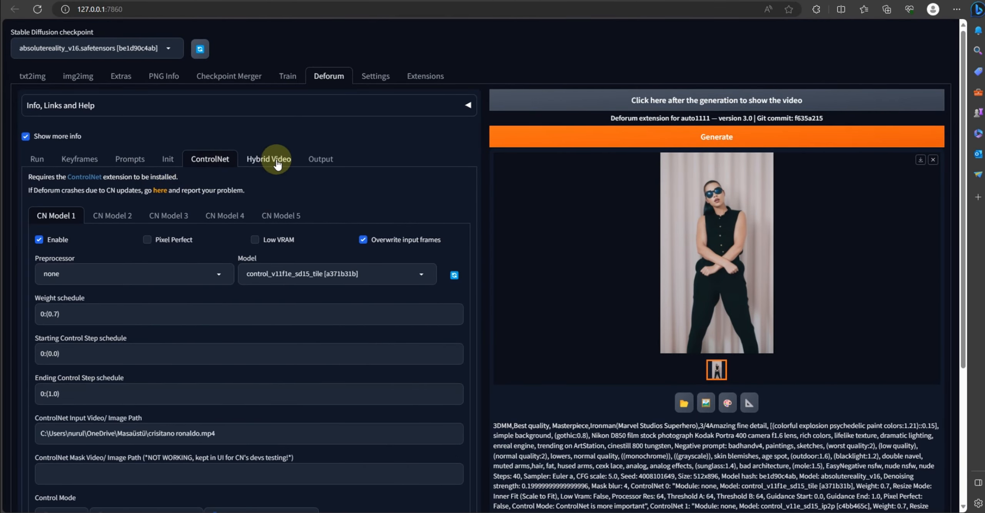
{"action": "left_click", "coordinate": [133, 159]}
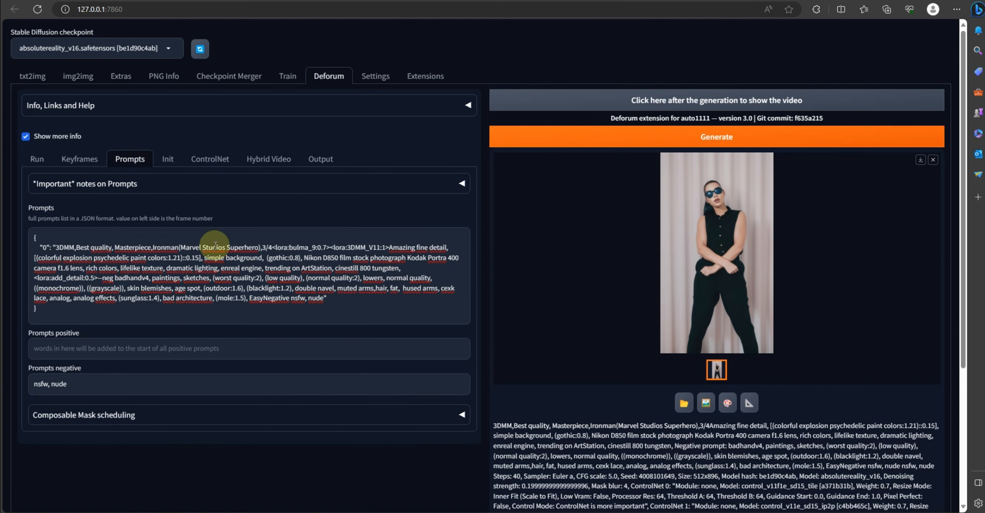
{"action": "left_click", "coordinate": [84, 163]}
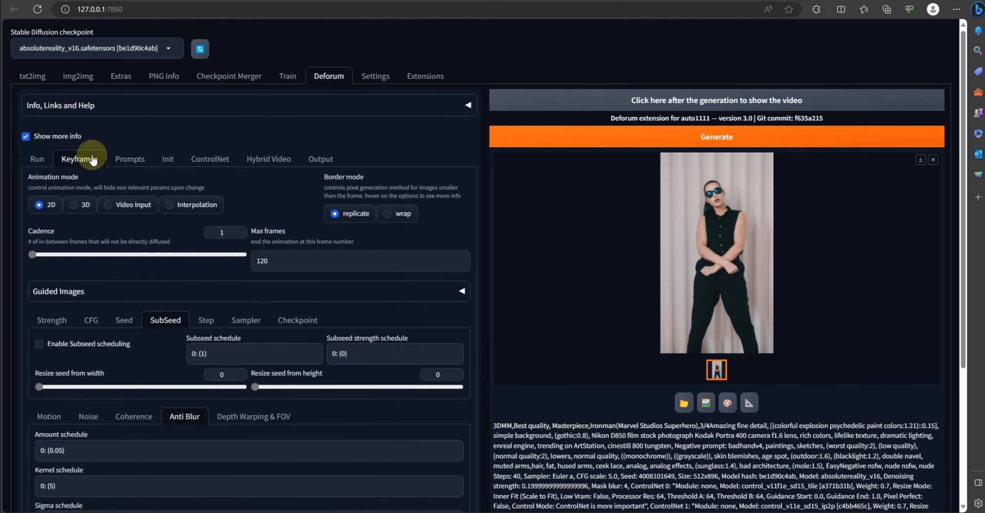
{"action": "left_click", "coordinate": [209, 159]}
{"action": "scroll", "coordinate": [523, 261], "scroll_direction": "down", "scroll_amount": 3}
{"action": "scroll", "coordinate": [523, 261], "scroll_direction": "down", "scroll_amount": 2}
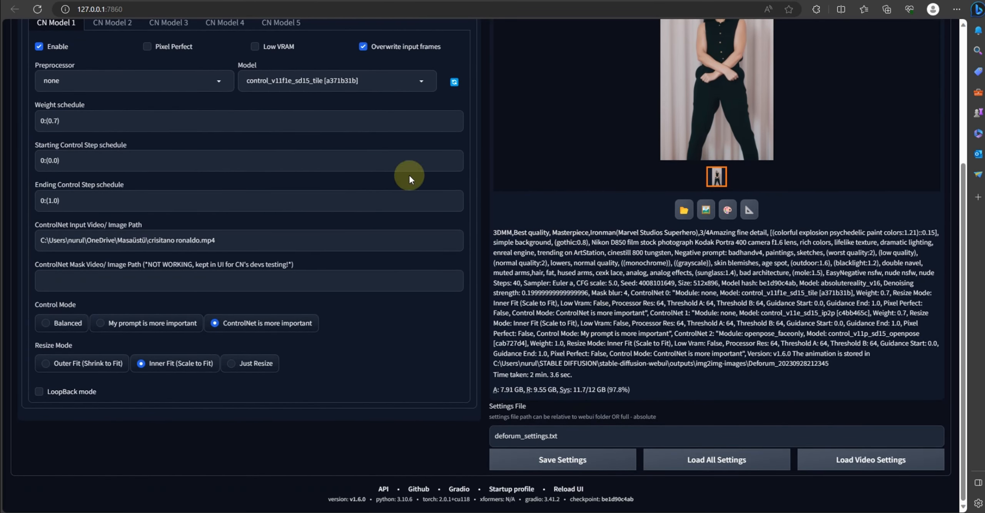
{"action": "scroll", "coordinate": [385, 231], "scroll_direction": "up", "scroll_amount": 15}
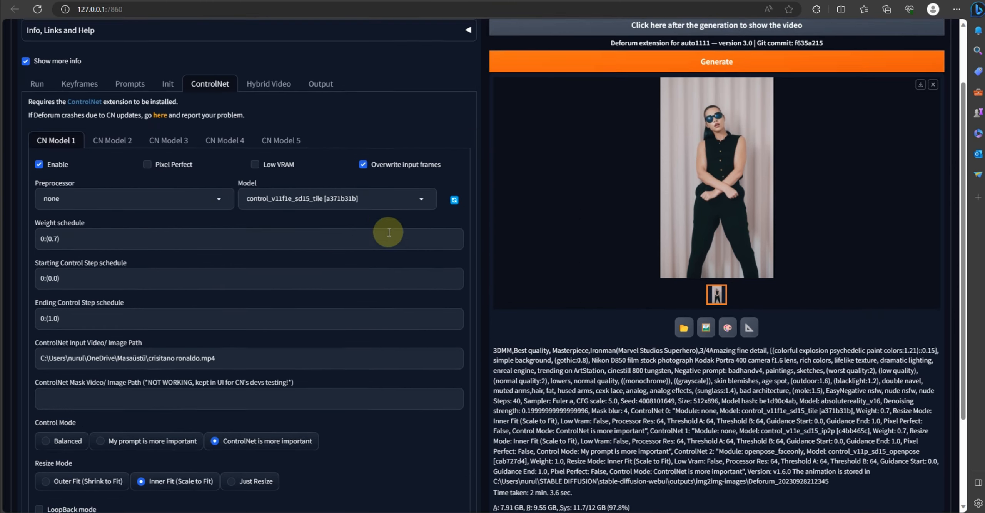
{"action": "left_click", "coordinate": [80, 114]}
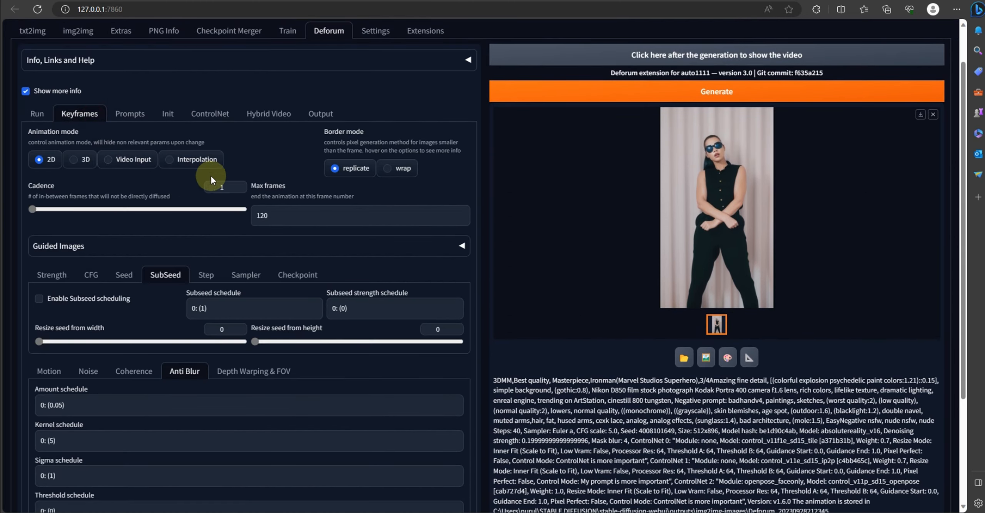
{"action": "left_click", "coordinate": [31, 115]}
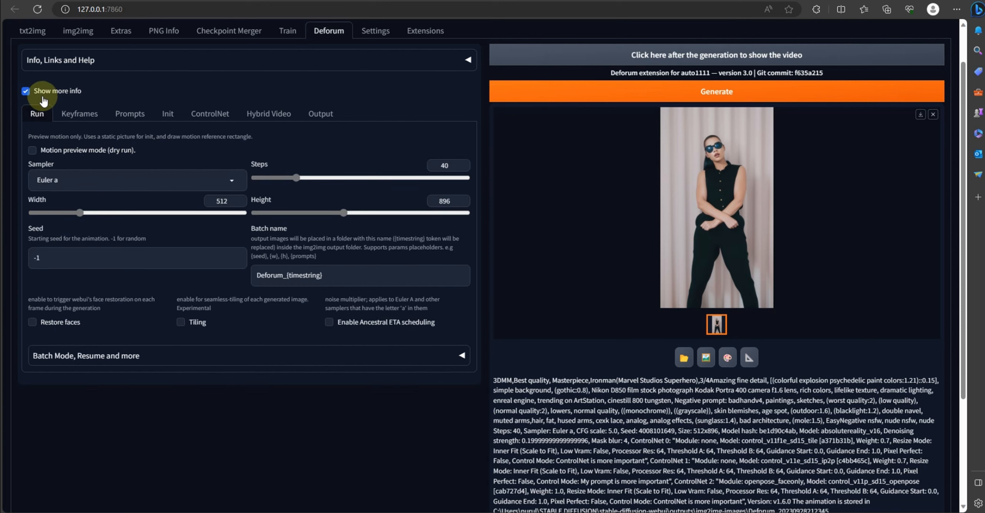
{"action": "scroll", "coordinate": [532, 222], "scroll_direction": "up", "scroll_amount": 2}
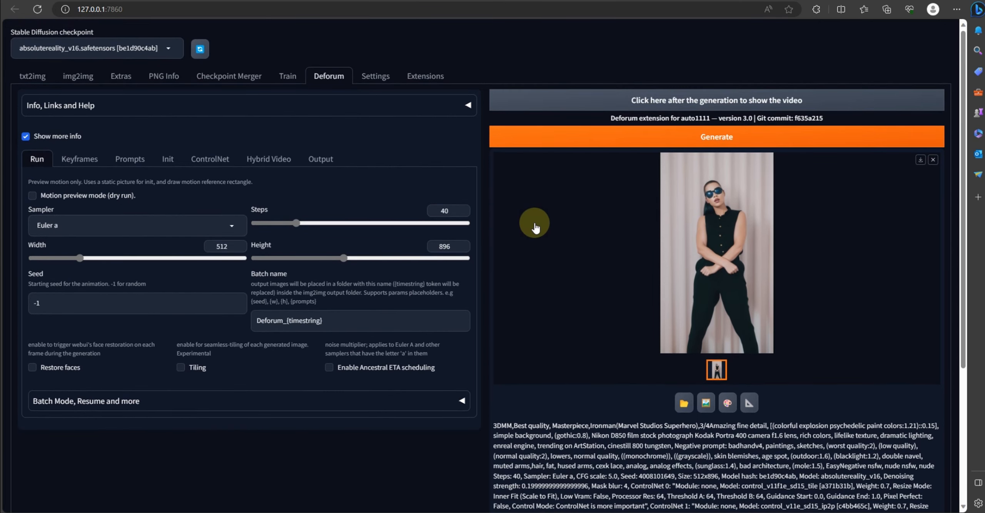